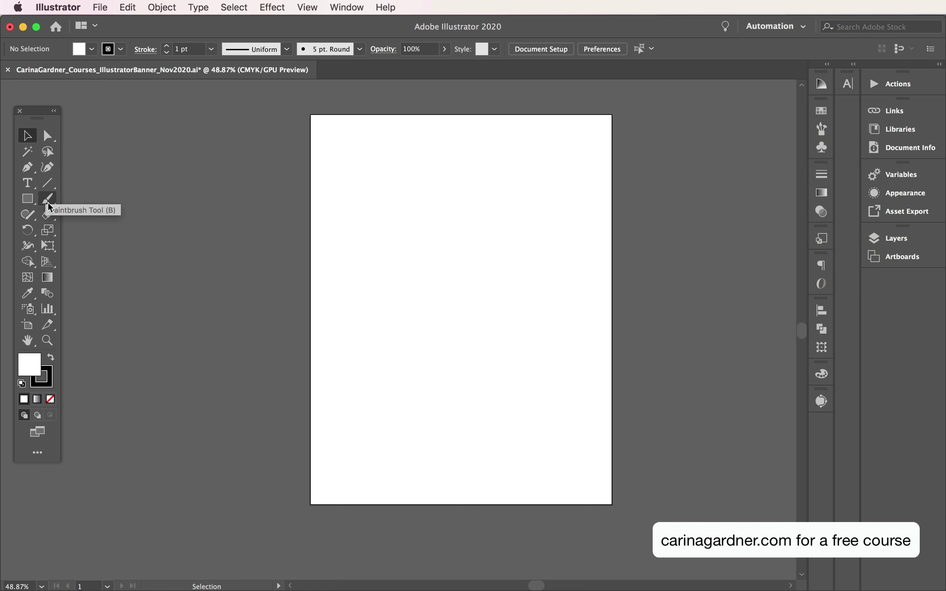
Draw a freehand looping black curve across the upper half of the artboard with the Paintbrush tool.
{"action": "left_click", "coordinate": [47, 202]}
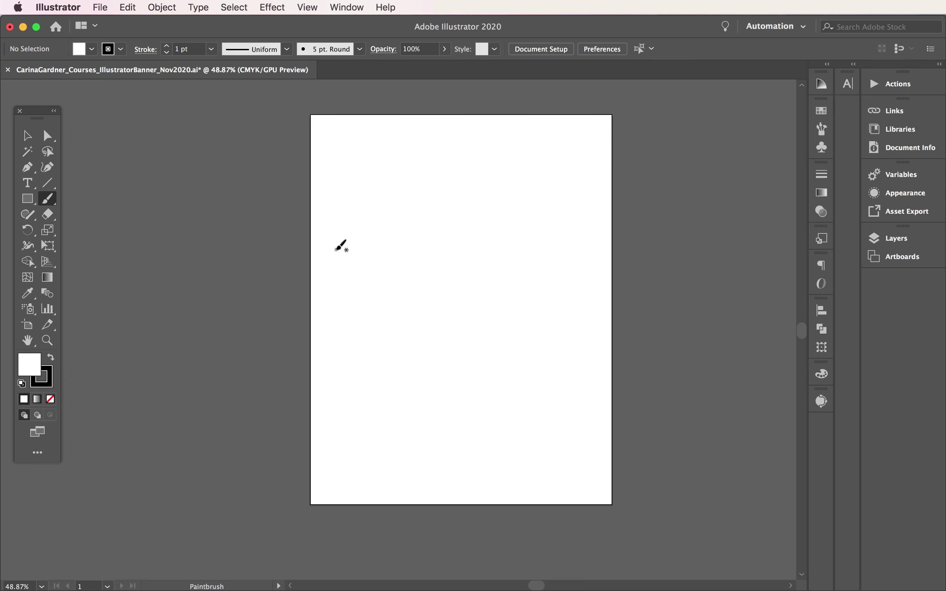
{"action": "mouse_move", "coordinate": [339, 251]}
{"action": "left_mouse_down"}
{"action": "mouse_move", "coordinate": [440, 175]}
{"action": "mouse_move", "coordinate": [476, 165]}
{"action": "mouse_move", "coordinate": [508, 176]}
{"action": "mouse_move", "coordinate": [523, 204]}
{"action": "mouse_move", "coordinate": [505, 234]}
{"action": "mouse_move", "coordinate": [461, 267]}
{"action": "mouse_move", "coordinate": [468, 305]}
{"action": "mouse_move", "coordinate": [501, 301]}
{"action": "mouse_move", "coordinate": [510, 277]}
{"action": "mouse_move", "coordinate": [501, 262]}
{"action": "mouse_move", "coordinate": [489, 274]}
{"action": "mouse_move", "coordinate": [510, 296]}
{"action": "mouse_move", "coordinate": [539, 288]}
{"action": "mouse_move", "coordinate": [559, 248]}
{"action": "left_mouse_up"}
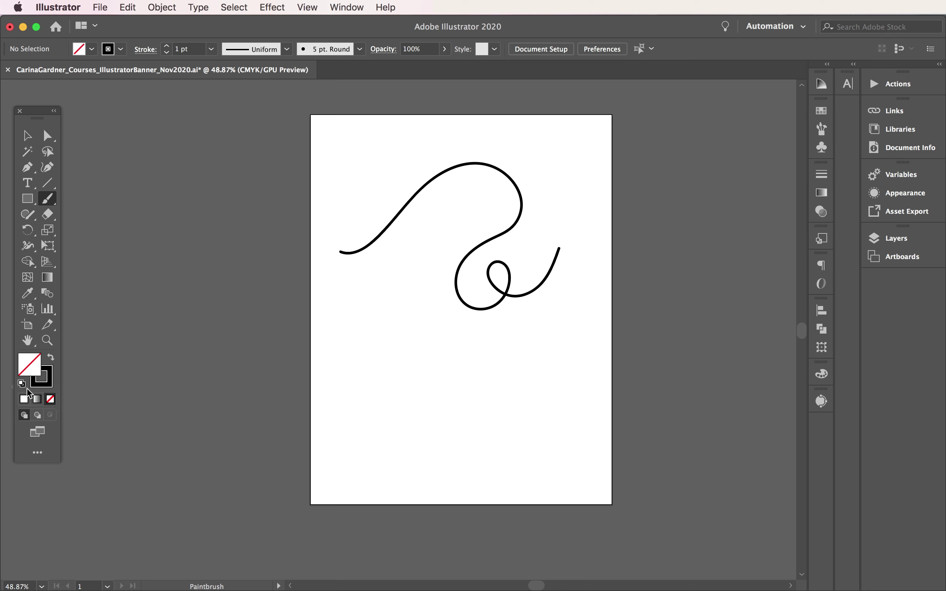
Set the stroke color to pink e51f57 and paint a second freehand wavy curve just below the black one.
{"action": "left_click", "coordinate": [51, 384]}
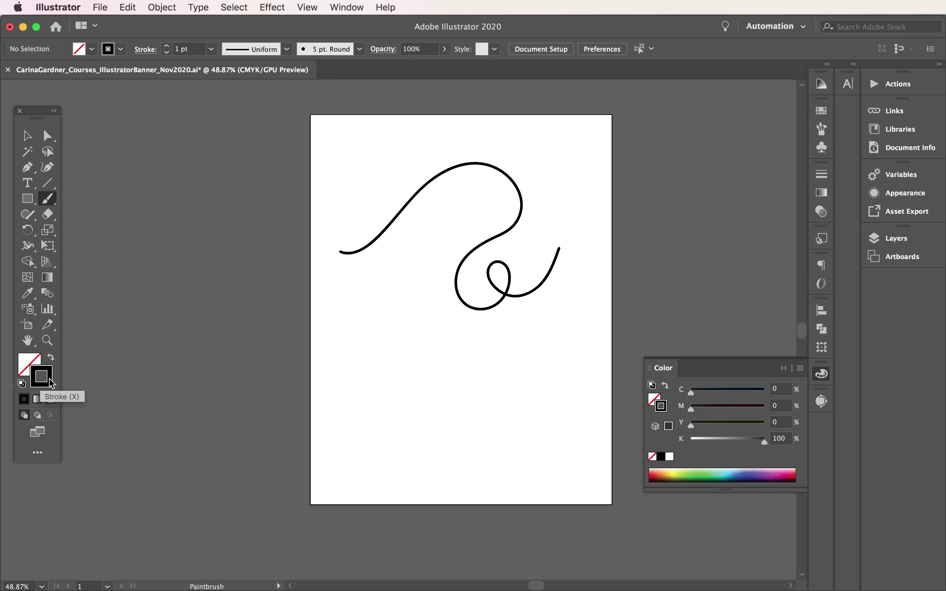
{"action": "double_click", "coordinate": [51, 384]}
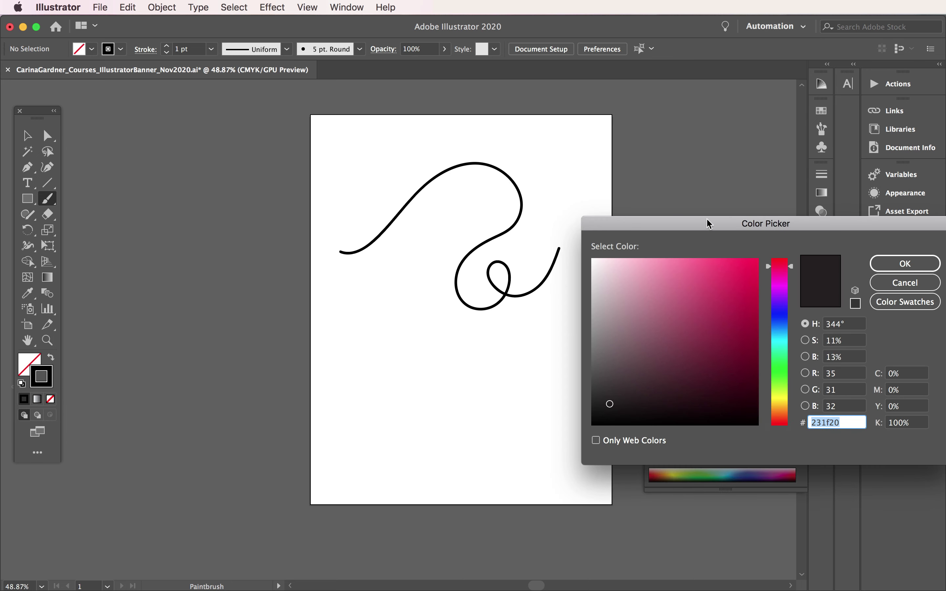
{"action": "left_click_drag", "start_coordinate": [707, 223], "coordinate": [637, 236]}
{"action": "left_click_drag", "start_coordinate": [653, 299], "coordinate": [666, 287]}
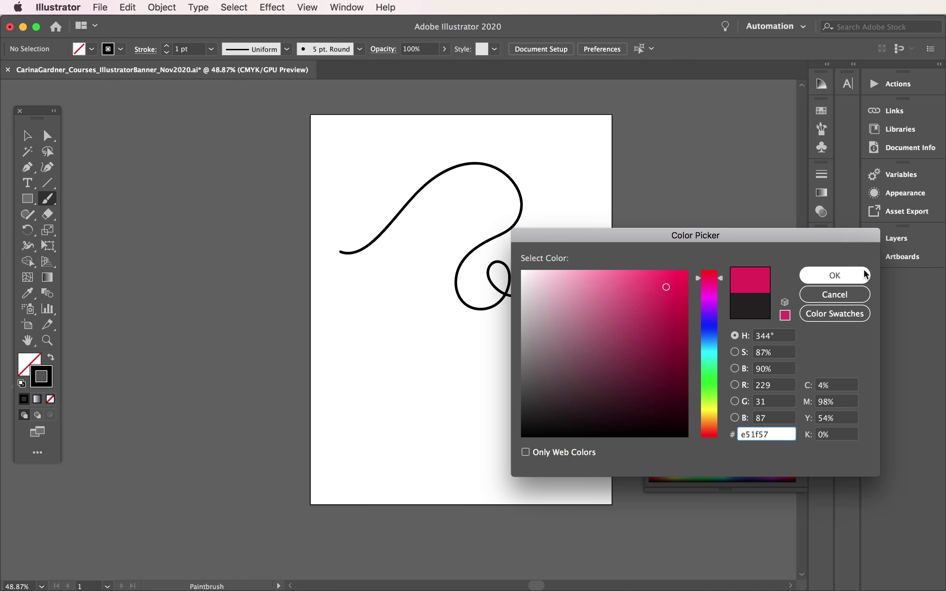
{"action": "left_click", "coordinate": [851, 273]}
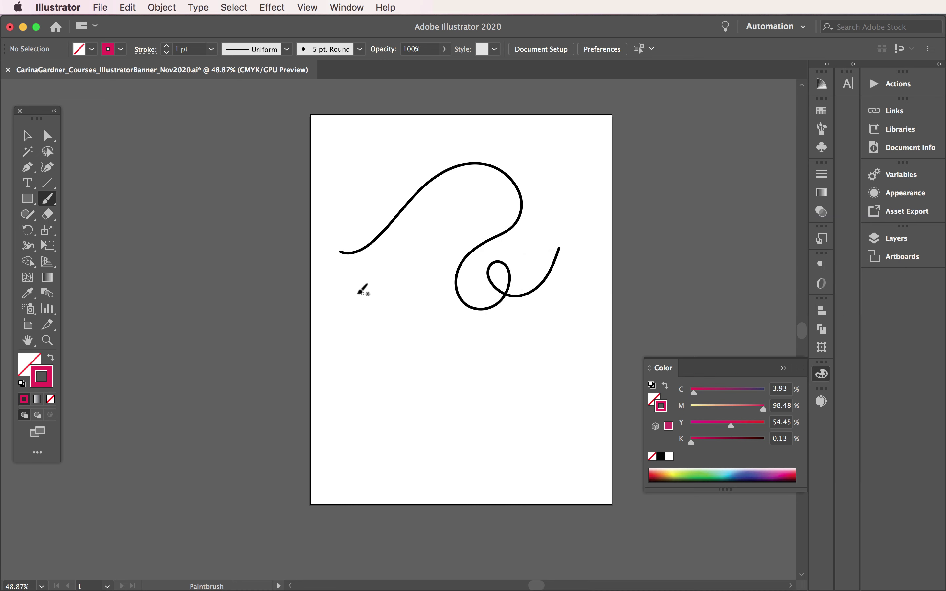
{"action": "mouse_move", "coordinate": [347, 290]}
{"action": "left_mouse_down"}
{"action": "mouse_move", "coordinate": [432, 218]}
{"action": "mouse_move", "coordinate": [461, 205]}
{"action": "mouse_move", "coordinate": [470, 226]}
{"action": "mouse_move", "coordinate": [431, 263]}
{"action": "mouse_move", "coordinate": [420, 310]}
{"action": "mouse_move", "coordinate": [456, 346]}
{"action": "mouse_move", "coordinate": [501, 333]}
{"action": "mouse_move", "coordinate": [508, 314]}
{"action": "mouse_move", "coordinate": [511, 323]}
{"action": "mouse_move", "coordinate": [551, 317]}
{"action": "mouse_move", "coordinate": [575, 291]}
{"action": "mouse_move", "coordinate": [579, 257]}
{"action": "left_mouse_up"}
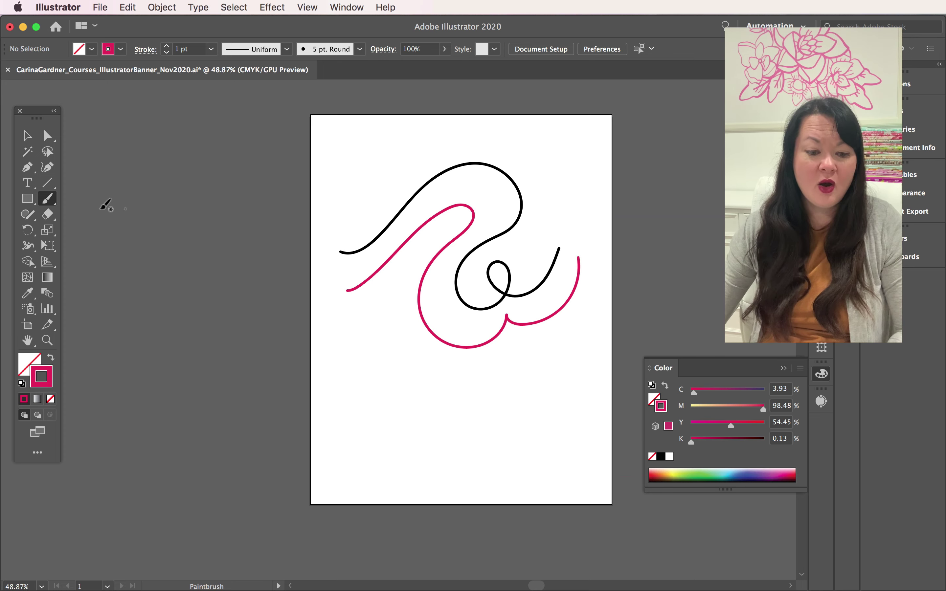
Review the Paintbrush tool's fidelity and stroke options and accept them as they are.
{"action": "double_click", "coordinate": [46, 201]}
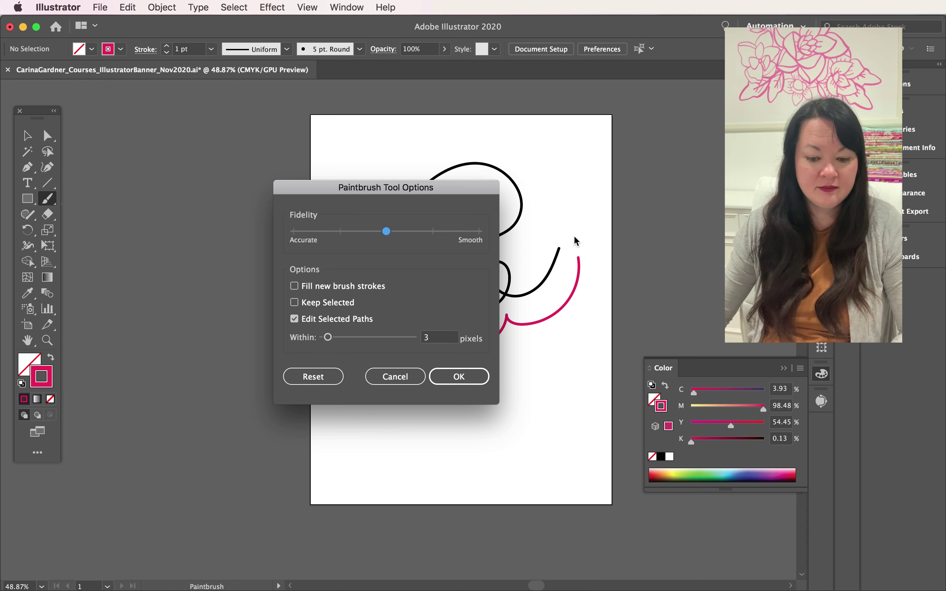
{"action": "left_click", "coordinate": [460, 378]}
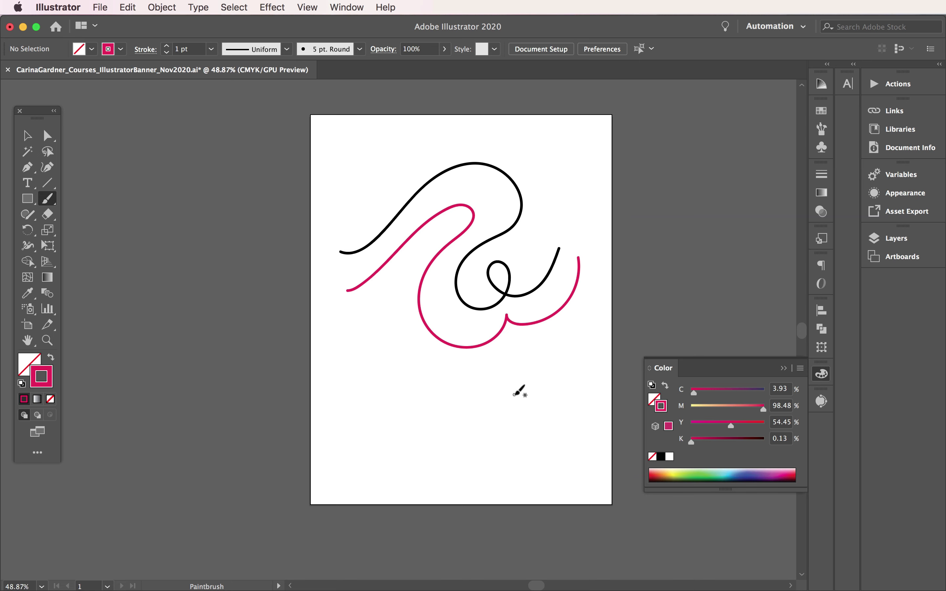
Select the black curve and set its stroke weight to 6 pt.
{"action": "left_click", "coordinate": [28, 135]}
{"action": "left_click", "coordinate": [510, 229]}
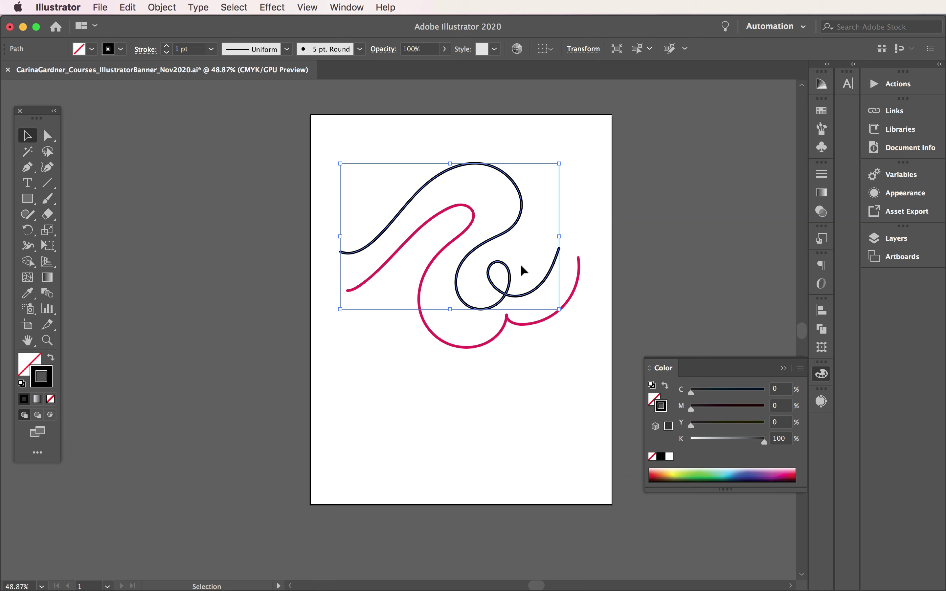
{"action": "left_click", "coordinate": [47, 340]}
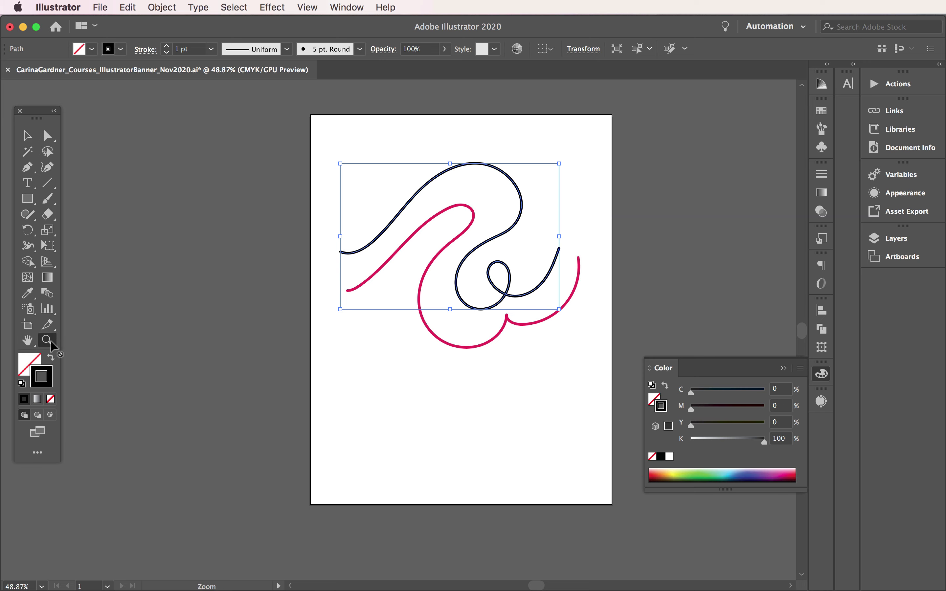
{"action": "left_click", "coordinate": [438, 218]}
{"action": "left_click", "coordinate": [405, 305]}
{"action": "left_click", "coordinate": [378, 344]}
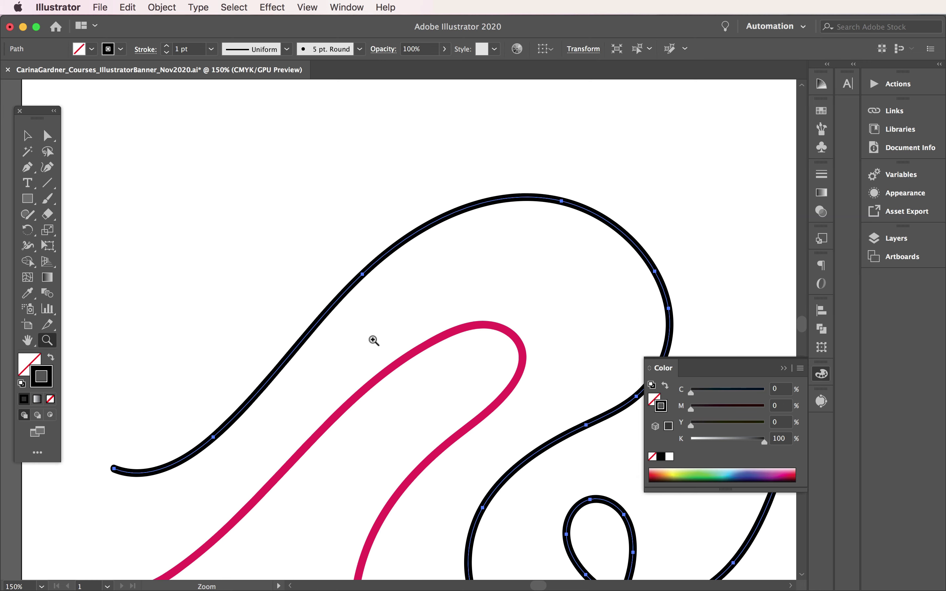
{"action": "left_click", "coordinate": [377, 320]}
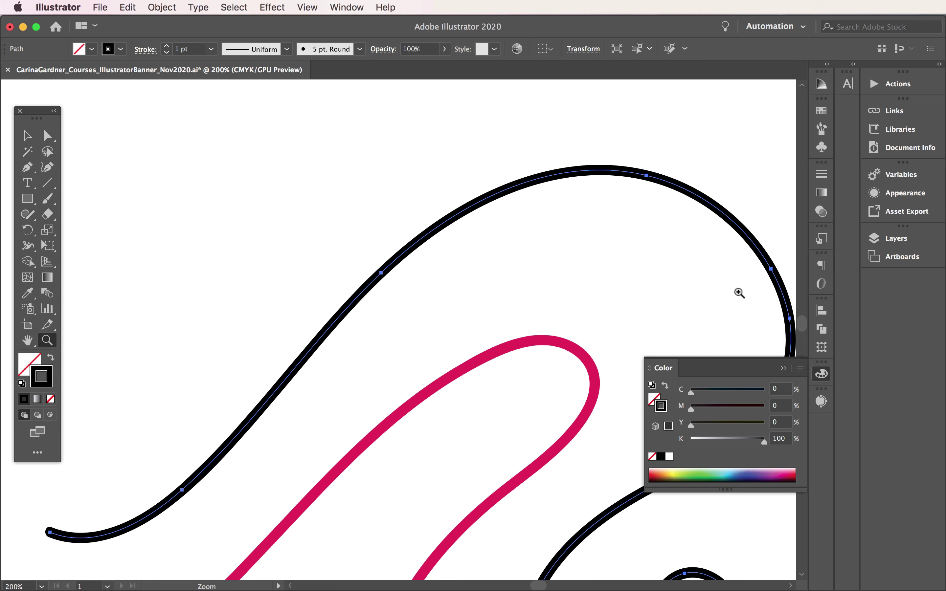
{"action": "left_click", "coordinate": [345, 7]}
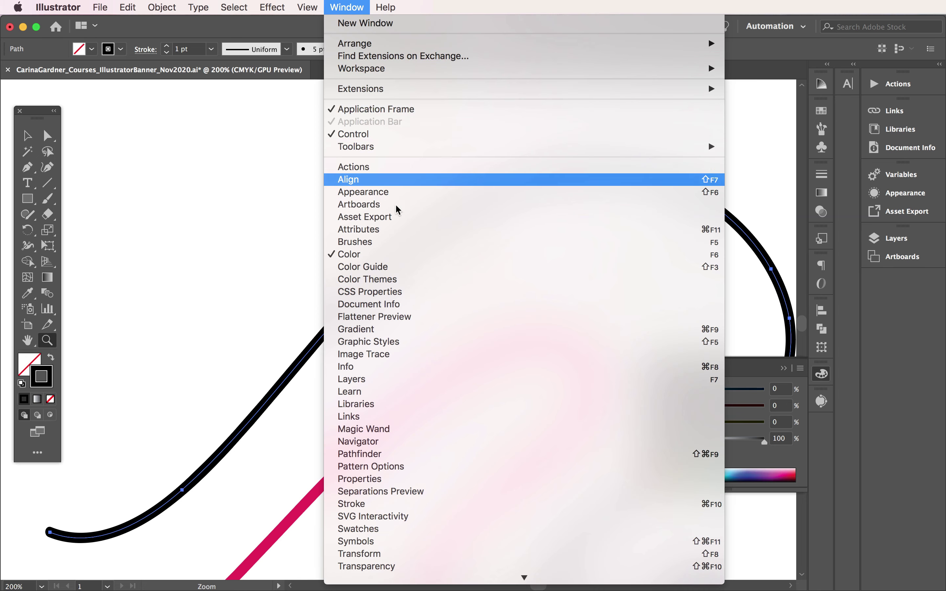
{"action": "left_click", "coordinate": [366, 411]}
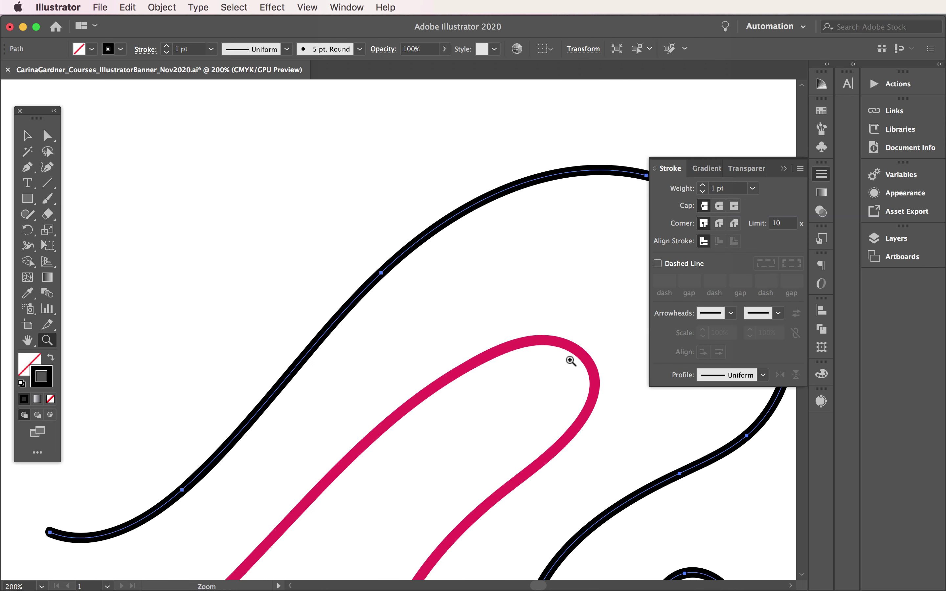
{"action": "left_click", "coordinate": [753, 189]}
{"action": "left_click", "coordinate": [769, 317]}
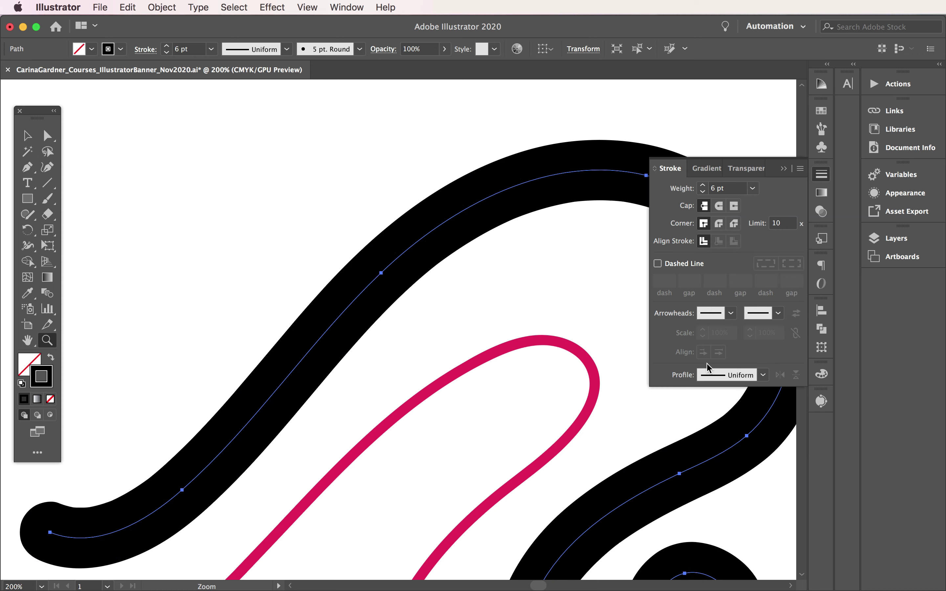
Set the black curve's stroke weight to 0.25 pt and collapse the stroke settings.
{"action": "left_click", "coordinate": [752, 188]}
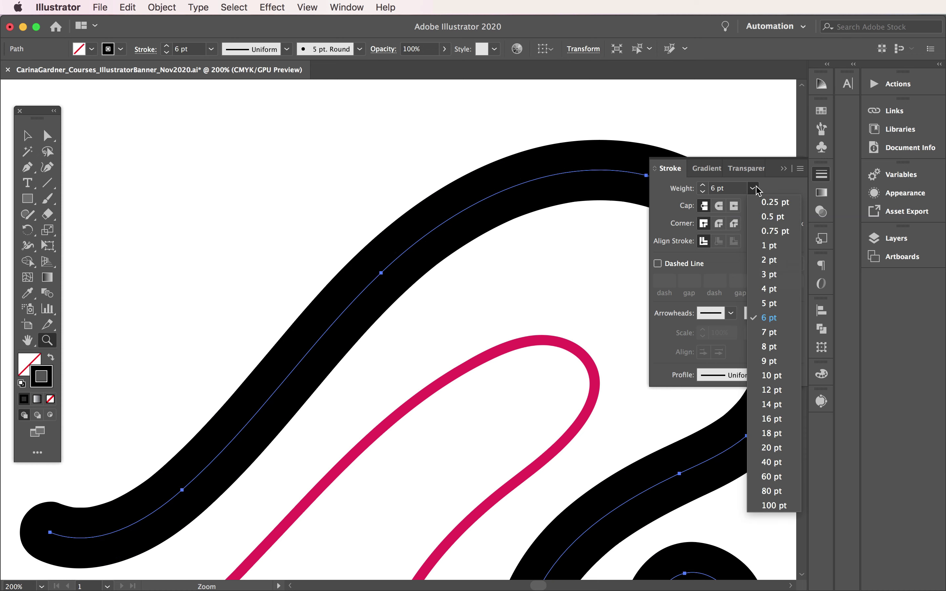
{"action": "left_click", "coordinate": [766, 203]}
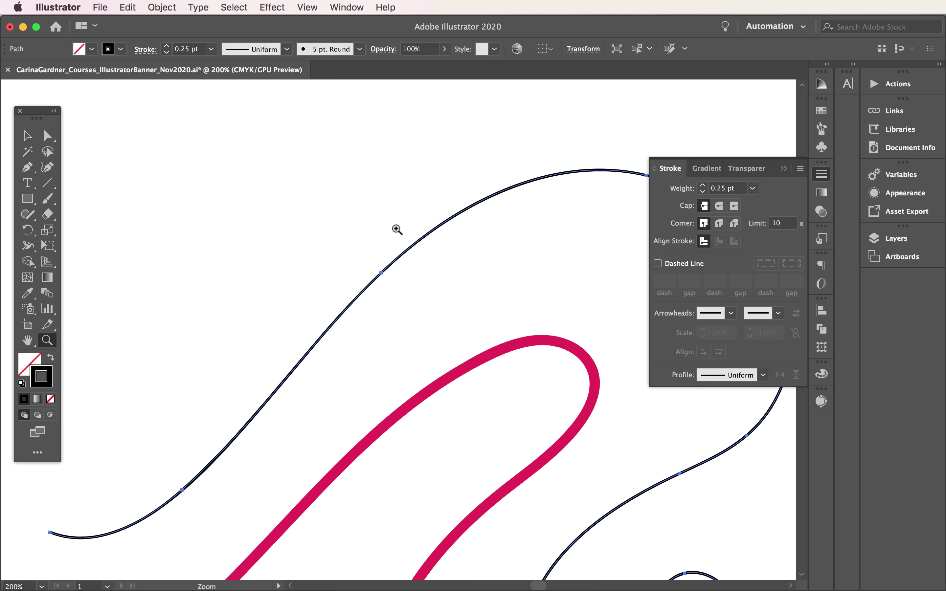
{"action": "left_click", "coordinate": [783, 168]}
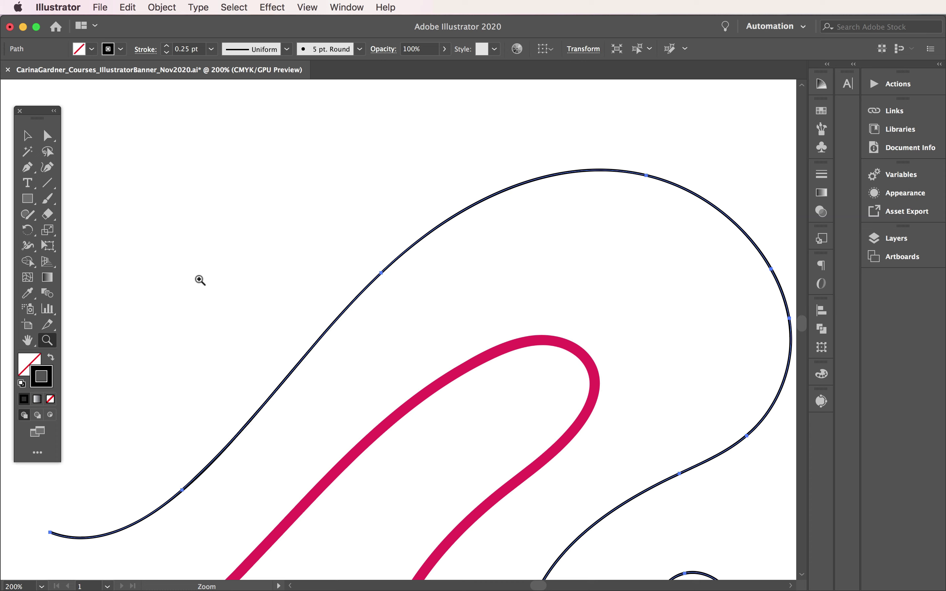
Set the Eraser tool's size to 40 pt in its options.
{"action": "left_click", "coordinate": [48, 218]}
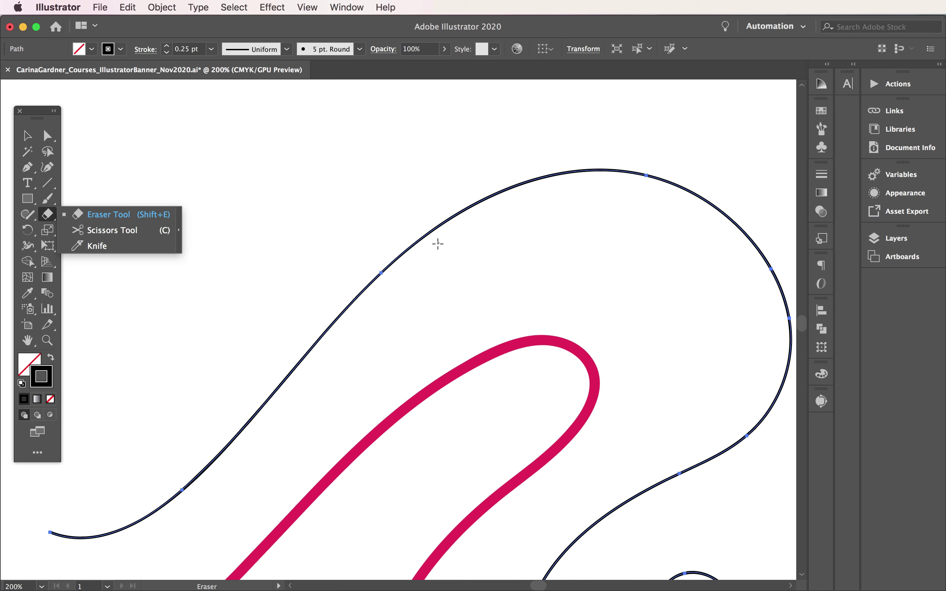
{"action": "double_click", "coordinate": [47, 214]}
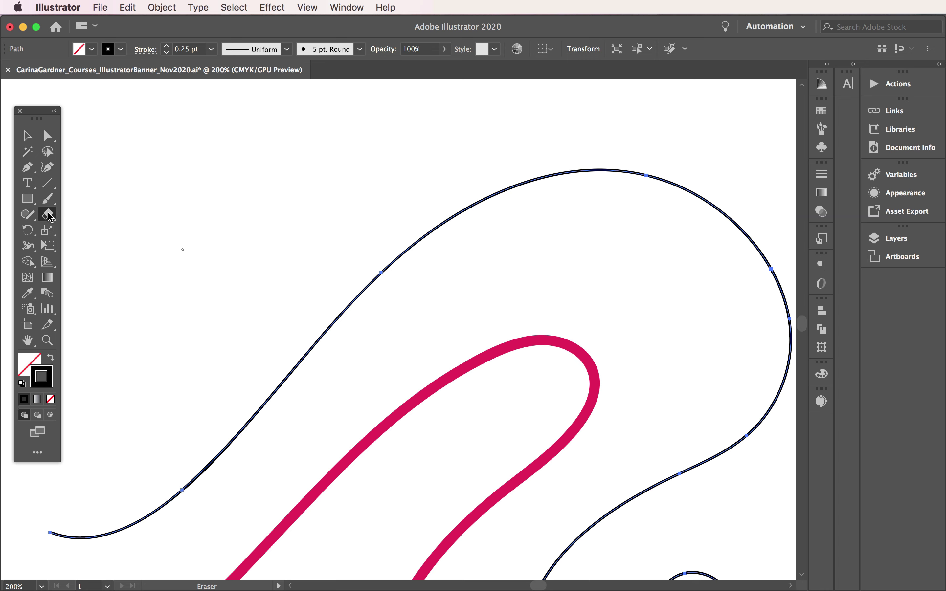
{"action": "mouse_move", "coordinate": [401, 221]}
{"action": "left_mouse_down"}
{"action": "mouse_move", "coordinate": [449, 147]}
{"action": "mouse_move", "coordinate": [449, 129]}
{"action": "left_mouse_up"}
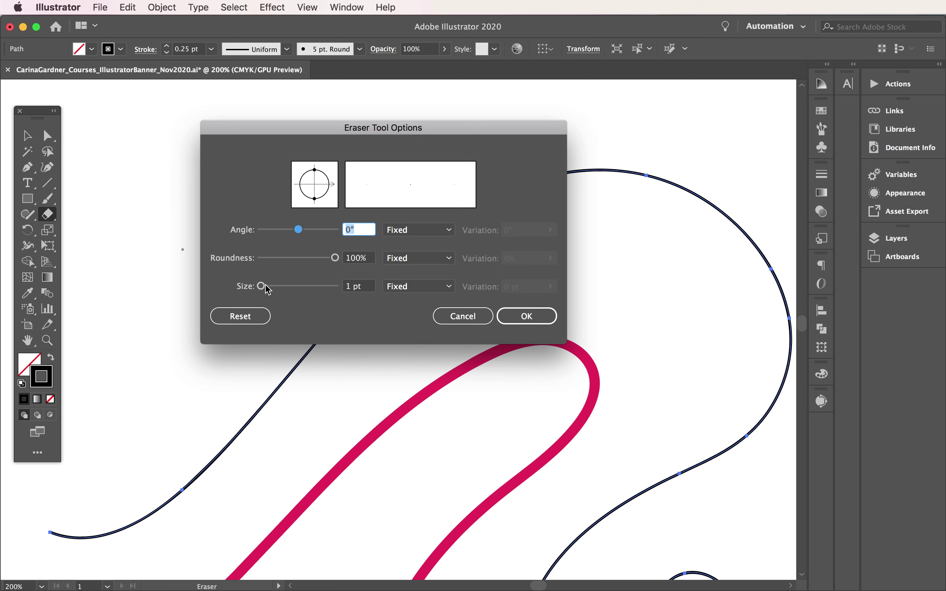
{"action": "left_click_drag", "start_coordinate": [264, 287], "coordinate": [276, 288]}
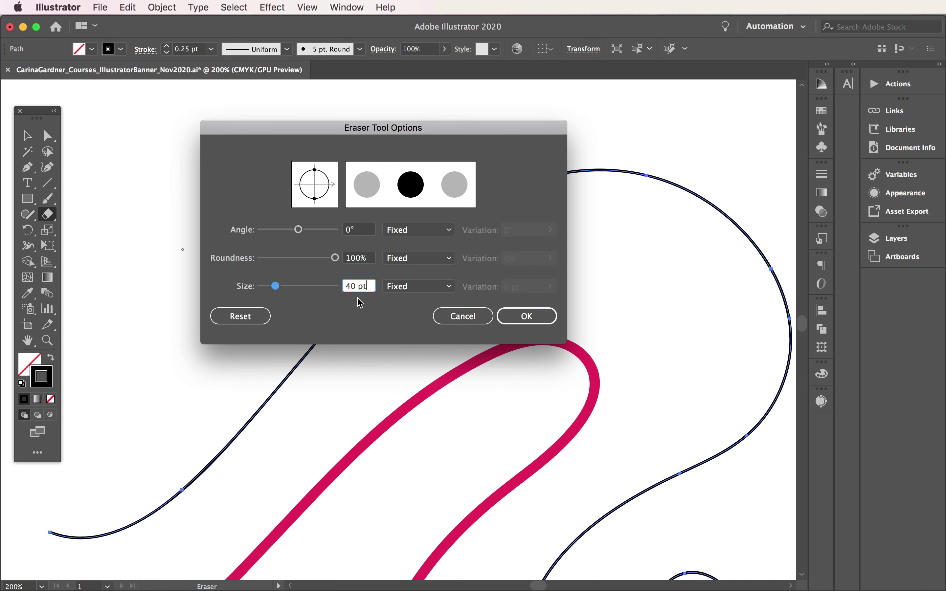
{"action": "left_click", "coordinate": [527, 317]}
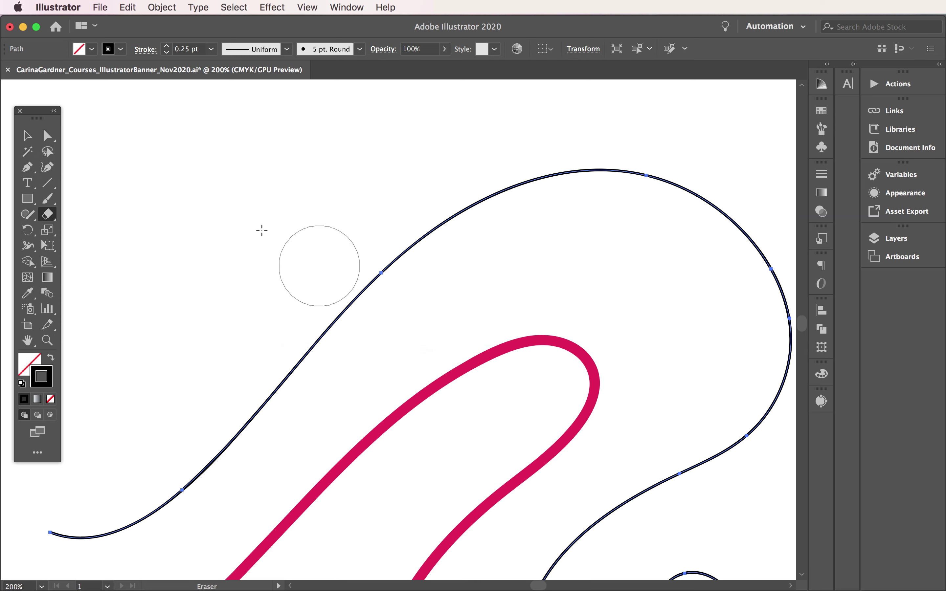
Erase a section of the selected black curve along its rising slope with the Eraser tool, splitting it in two.
{"action": "left_click", "coordinate": [30, 137]}
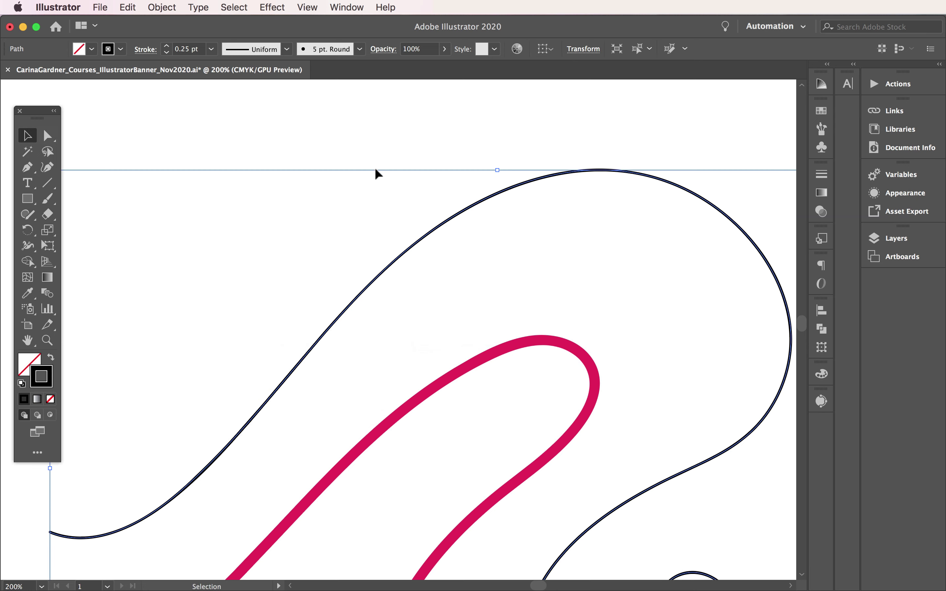
{"action": "mouse_move", "coordinate": [337, 191]}
{"action": "left_mouse_down"}
{"action": "mouse_move", "coordinate": [388, 253]}
{"action": "mouse_move", "coordinate": [405, 291]}
{"action": "left_mouse_up"}
{"action": "left_click", "coordinate": [47, 214]}
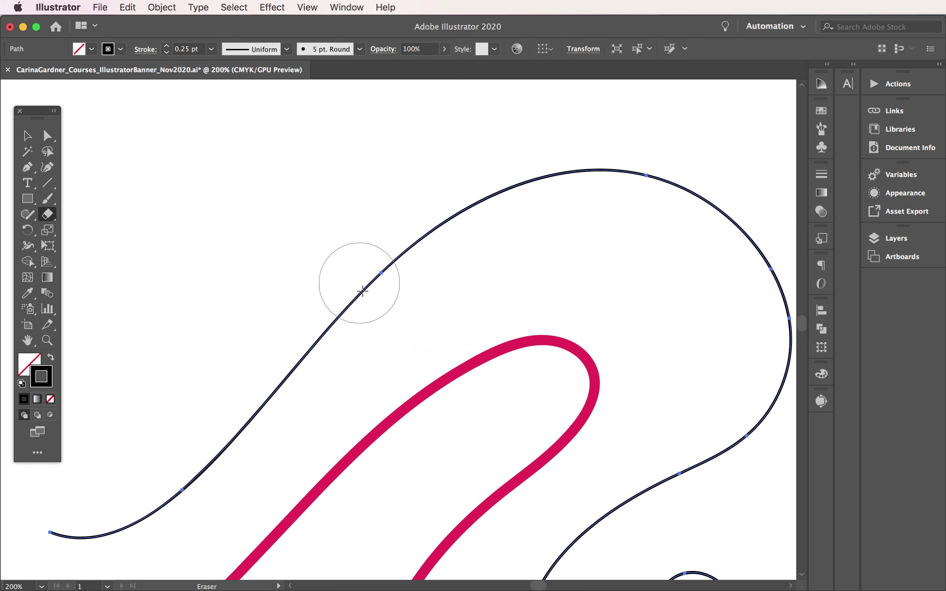
{"action": "left_click_drag", "start_coordinate": [344, 316], "coordinate": [488, 192]}
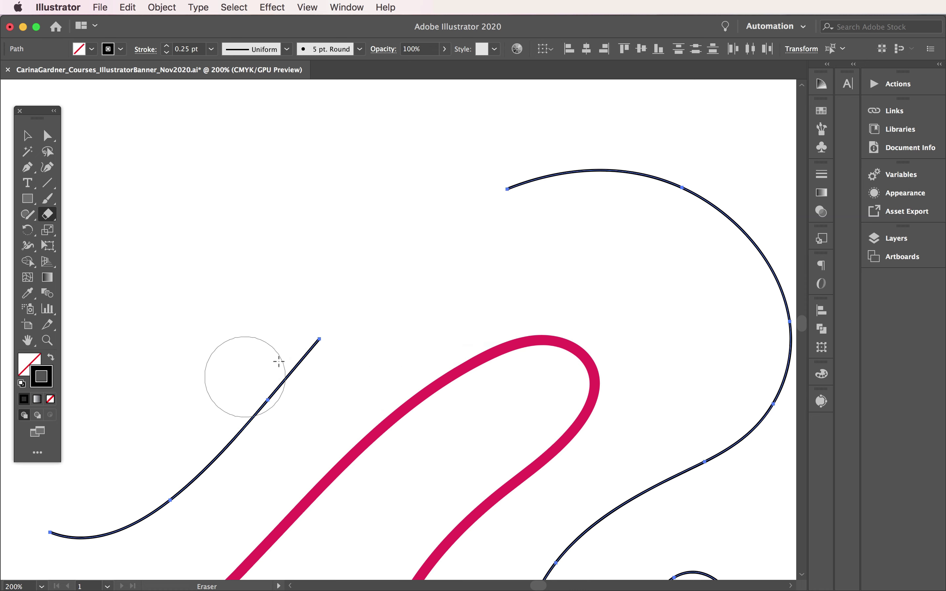
Try to erase across the upper bend of the unselected pink curve and undo the attempts.
{"action": "scroll", "coordinate": [500, 311], "scroll_direction": "down", "scroll_amount": 5}
{"action": "scroll", "coordinate": [499, 310], "scroll_direction": "right", "scroll_amount": 2}
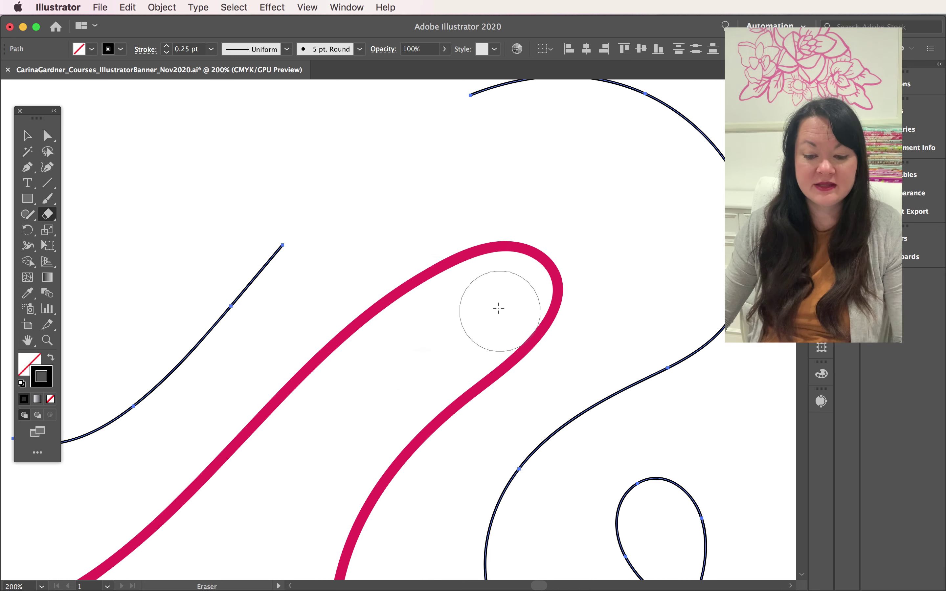
{"action": "mouse_move", "coordinate": [477, 226]}
{"action": "left_mouse_down"}
{"action": "mouse_move", "coordinate": [390, 274]}
{"action": "mouse_move", "coordinate": [492, 290]}
{"action": "left_mouse_up"}
{"action": "key", "text": "super+z"}
{"action": "mouse_move", "coordinate": [481, 227]}
{"action": "left_mouse_down"}
{"action": "mouse_move", "coordinate": [367, 291]}
{"action": "mouse_move", "coordinate": [418, 398]}
{"action": "left_mouse_up"}
{"action": "key", "text": "super+z"}
{"action": "key", "text": "super+z"}
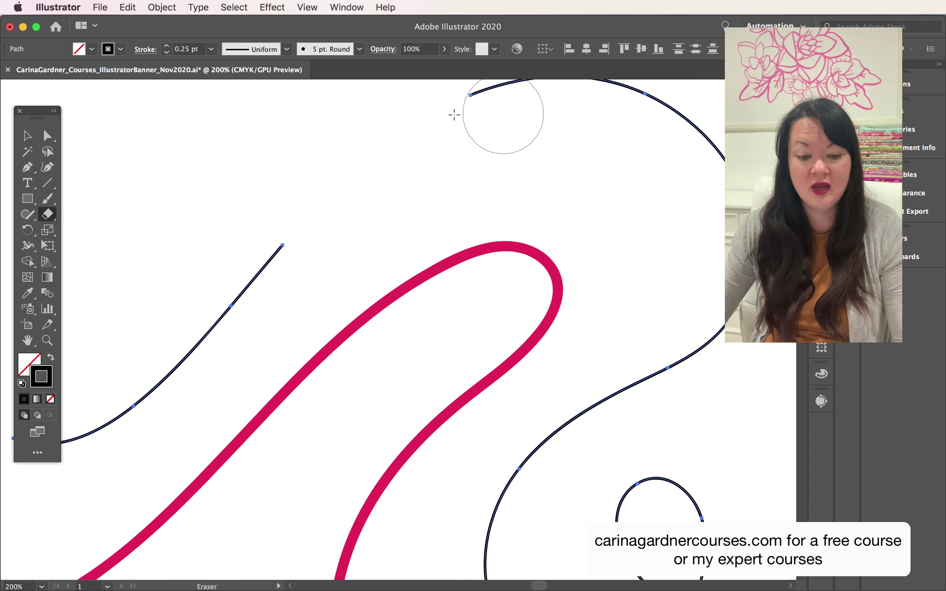
Zoom out to 100% to examine the split black curve alongside the pink one.
{"action": "left_click", "coordinate": [47, 340]}
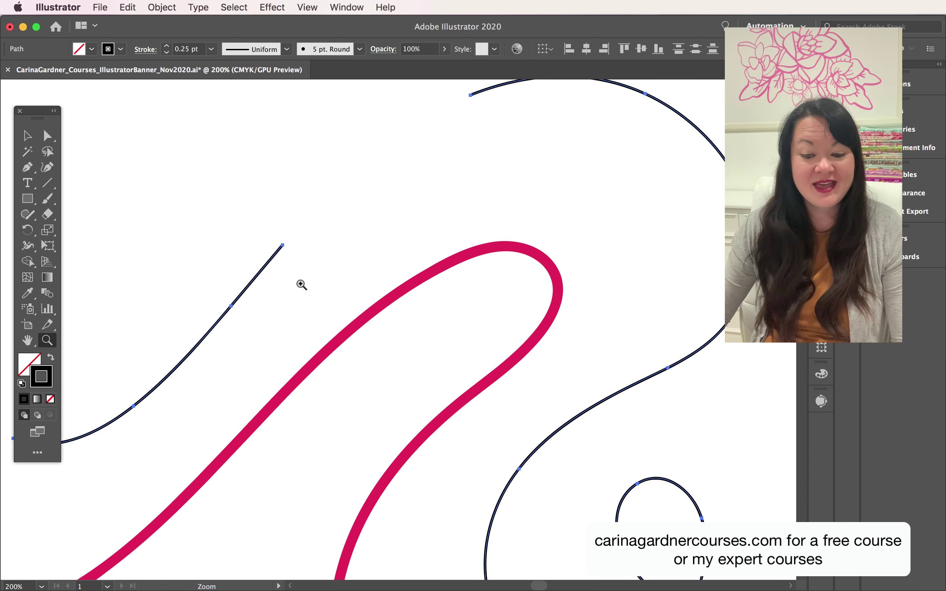
{"action": "left_click", "coordinate": [345, 280], "text": "alt"}
{"action": "left_click", "coordinate": [412, 306], "text": "alt"}
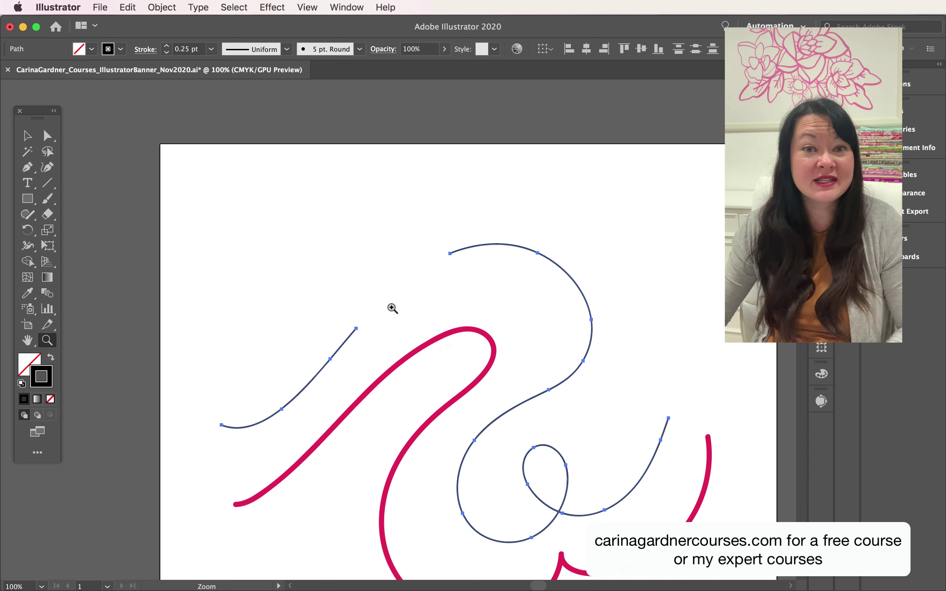